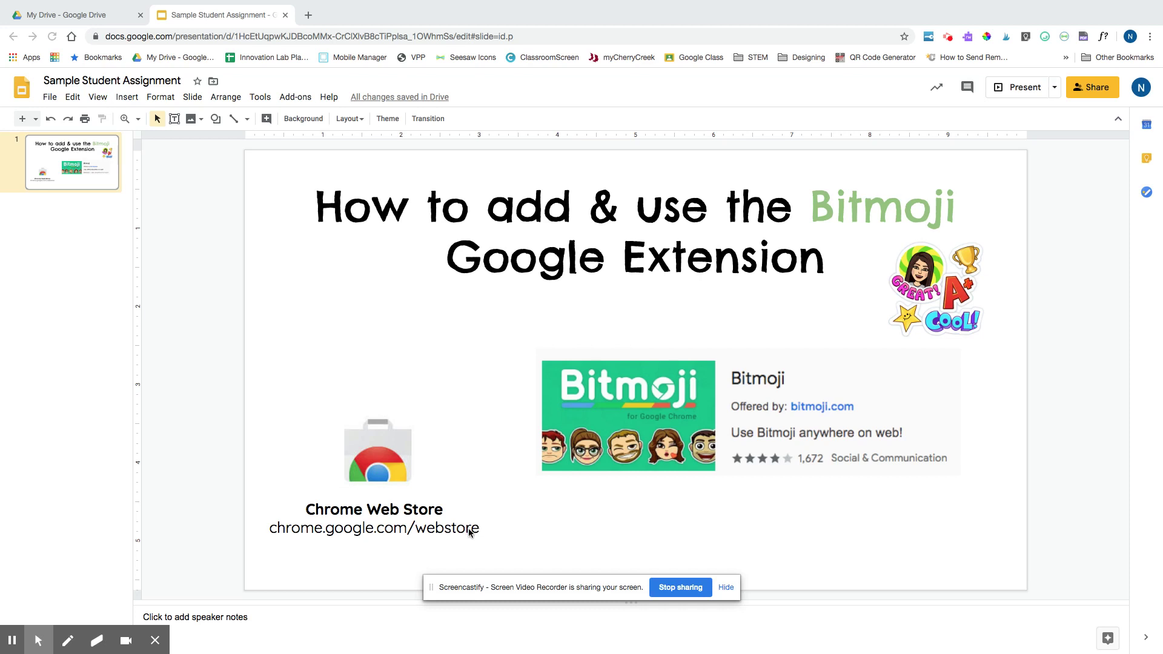
- Select the chrome.google.com/webstore address on the title slide to copy it
left_click_drag(479, 529, 258, 532)
key("ctrl+c")
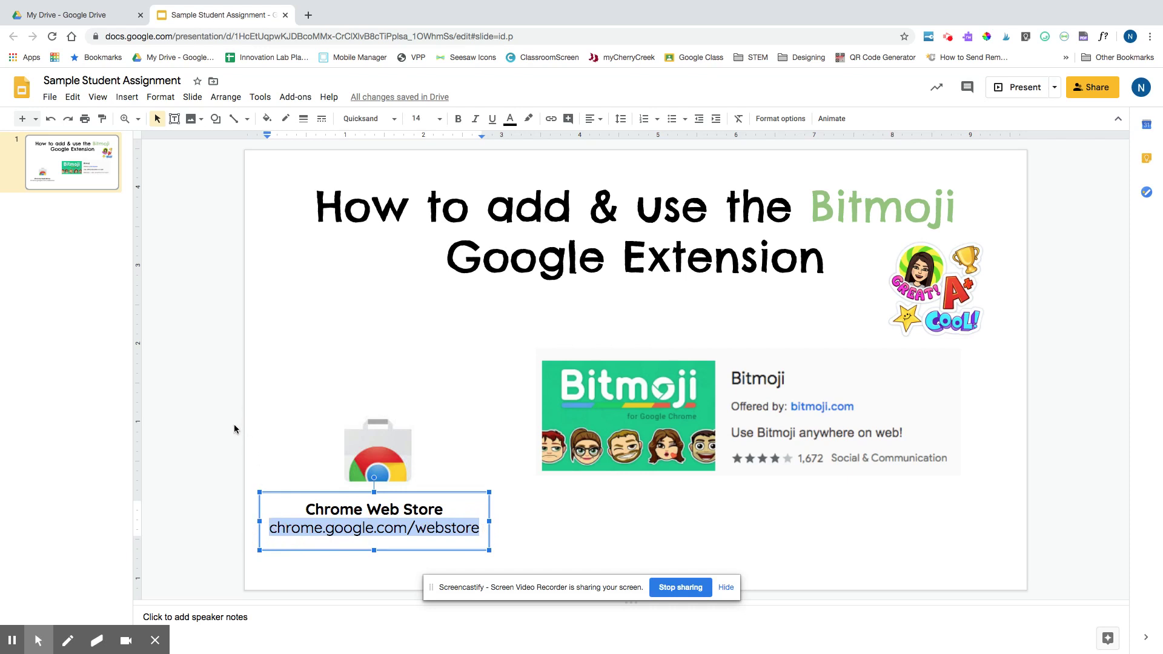
- In a new tab, go to the pasted Chrome Web Store address and search for 'bitmoji'
left_click(306, 15)
key("ctrl+v")
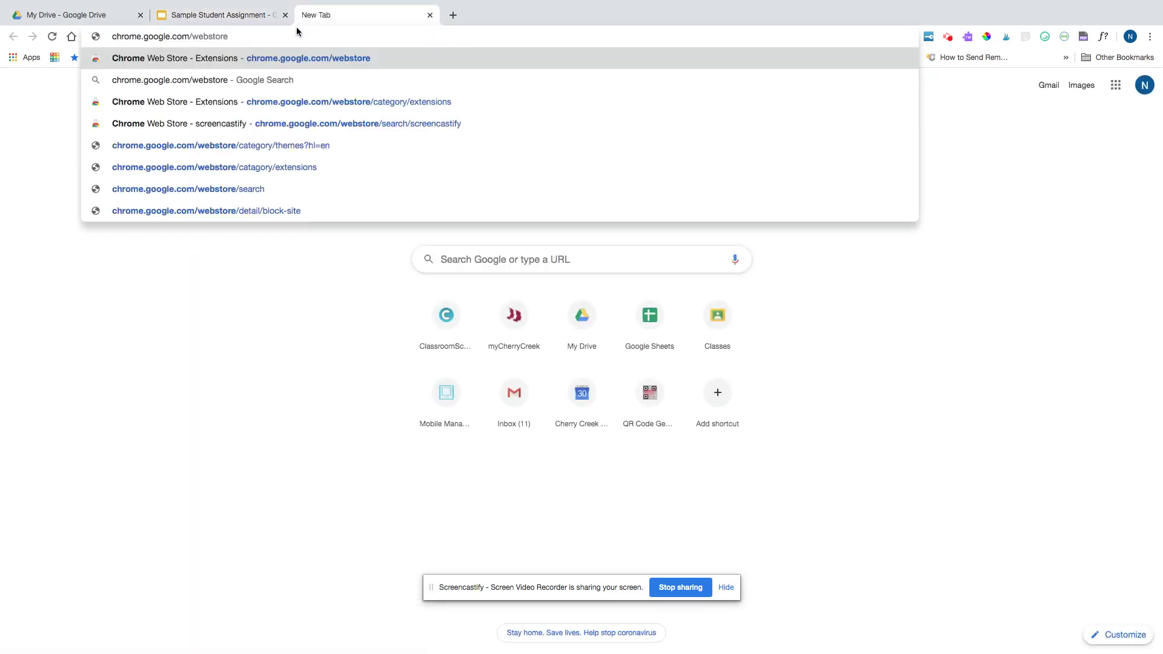
key("Return")
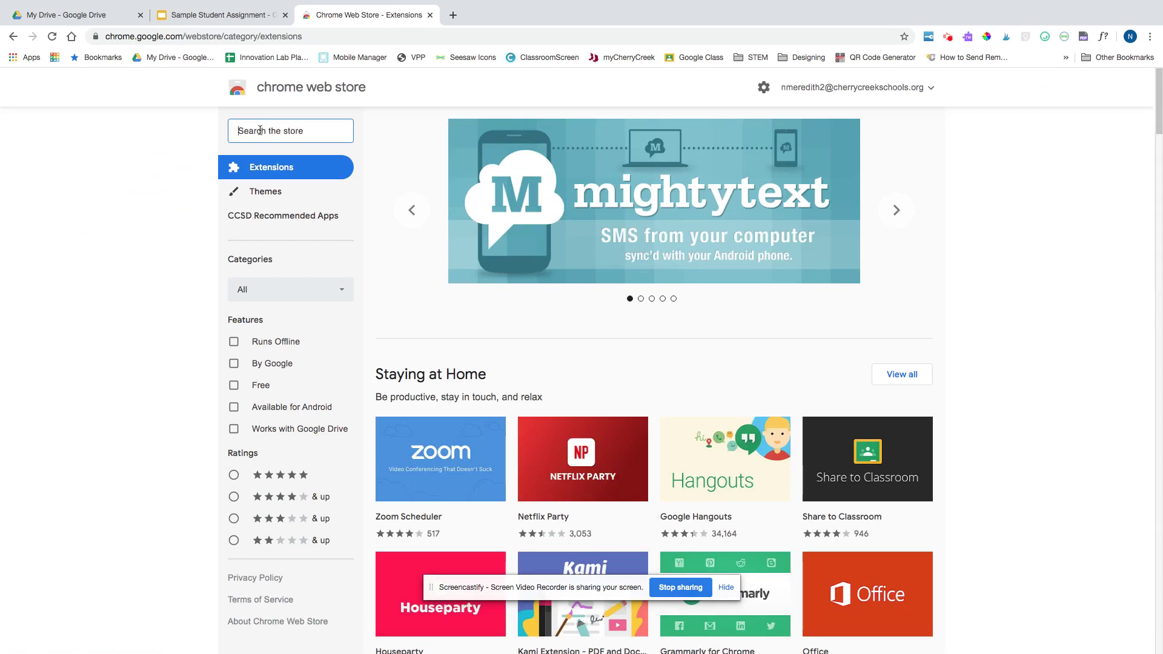
type("bitmoji")
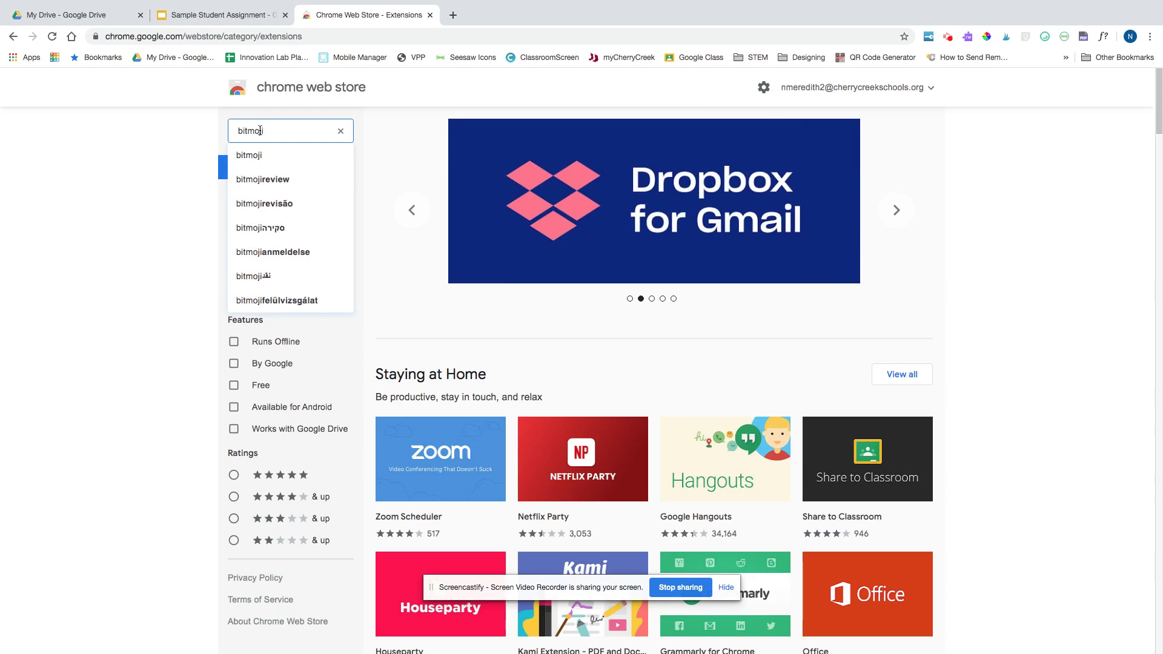
key("Return")
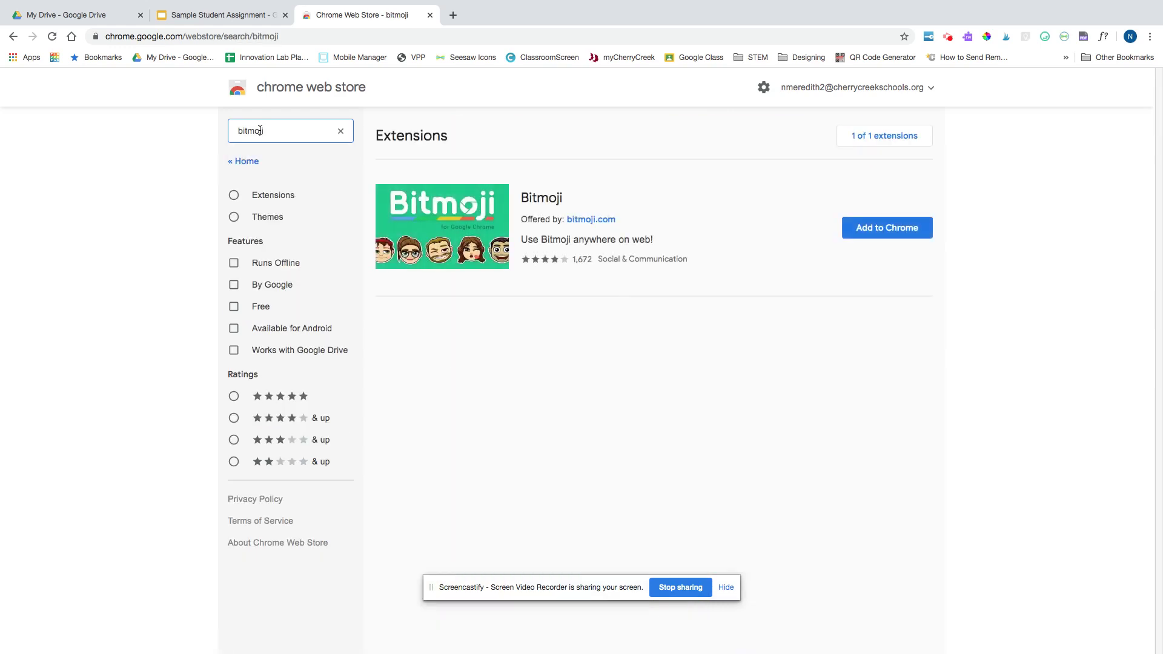
- Open the Bitmoji extension's store page and add it to Chrome
left_click(402, 271)
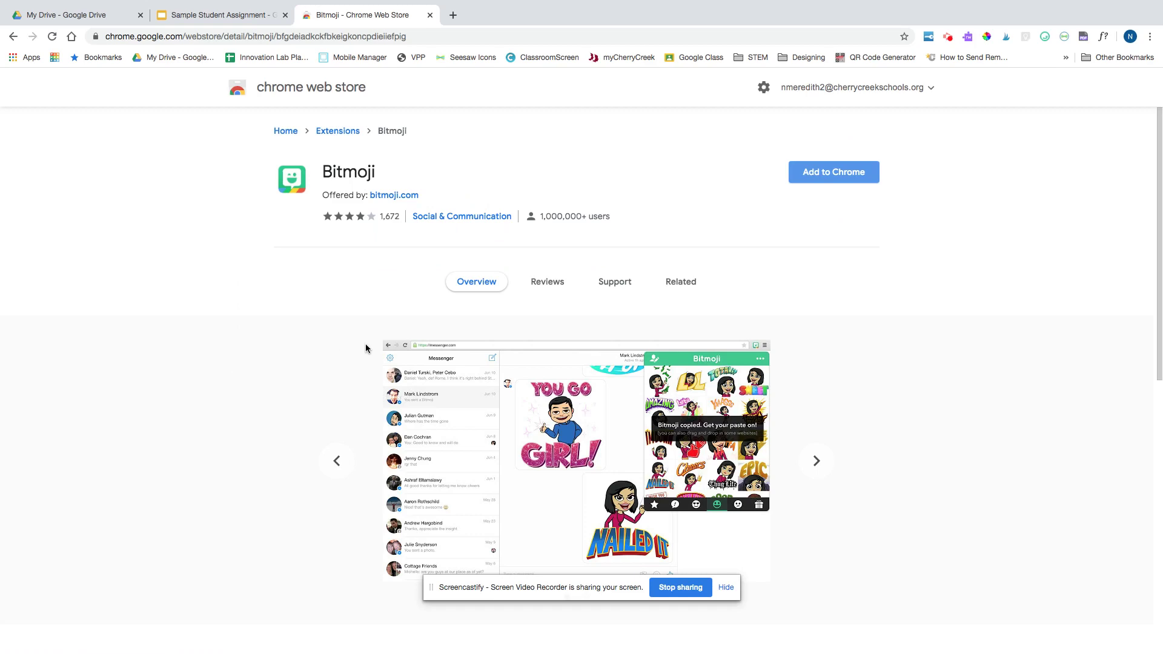
scroll(344, 367, "down", 9)
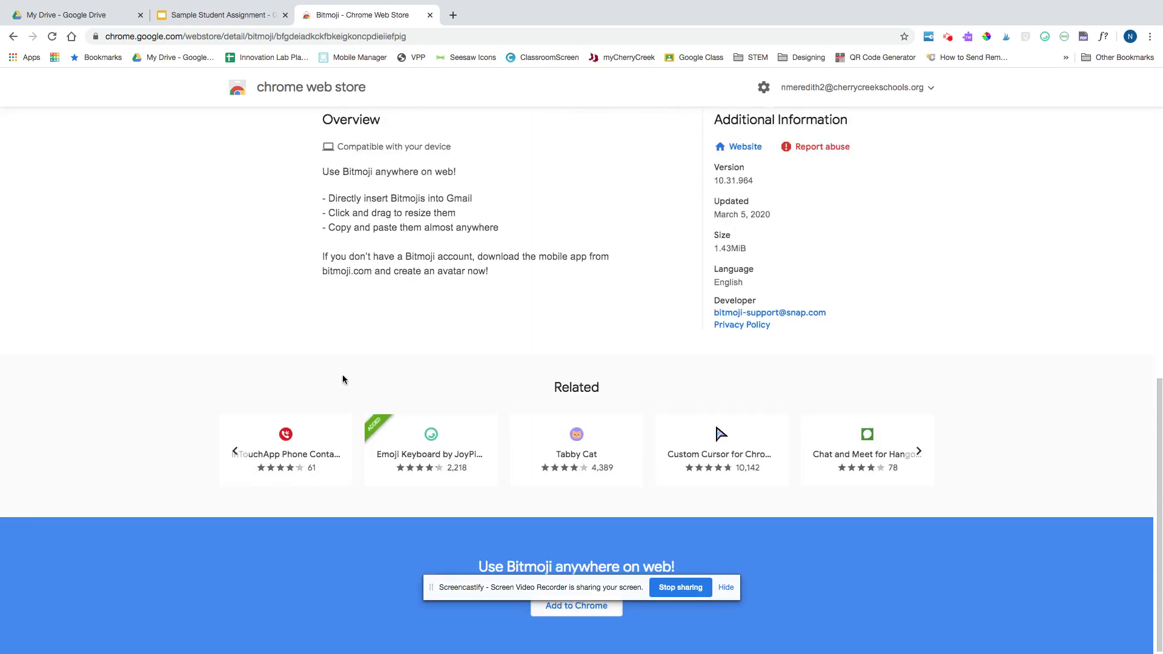
scroll(343, 380, "up", 10)
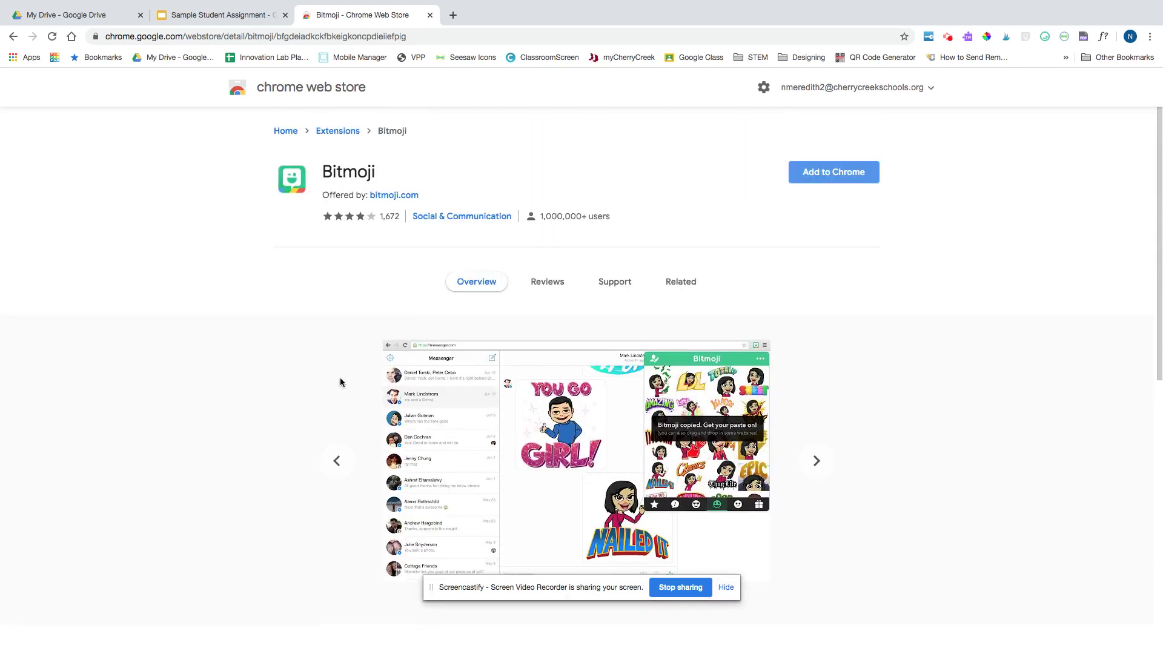
left_click(813, 177)
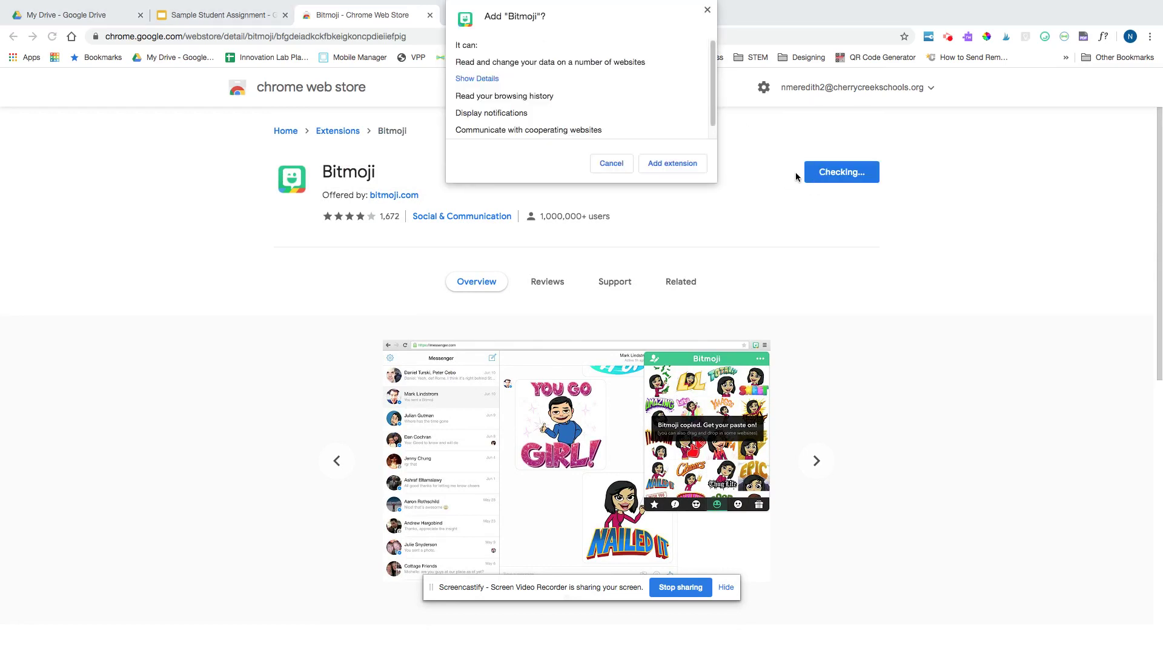
scroll(638, 85, "down", 1)
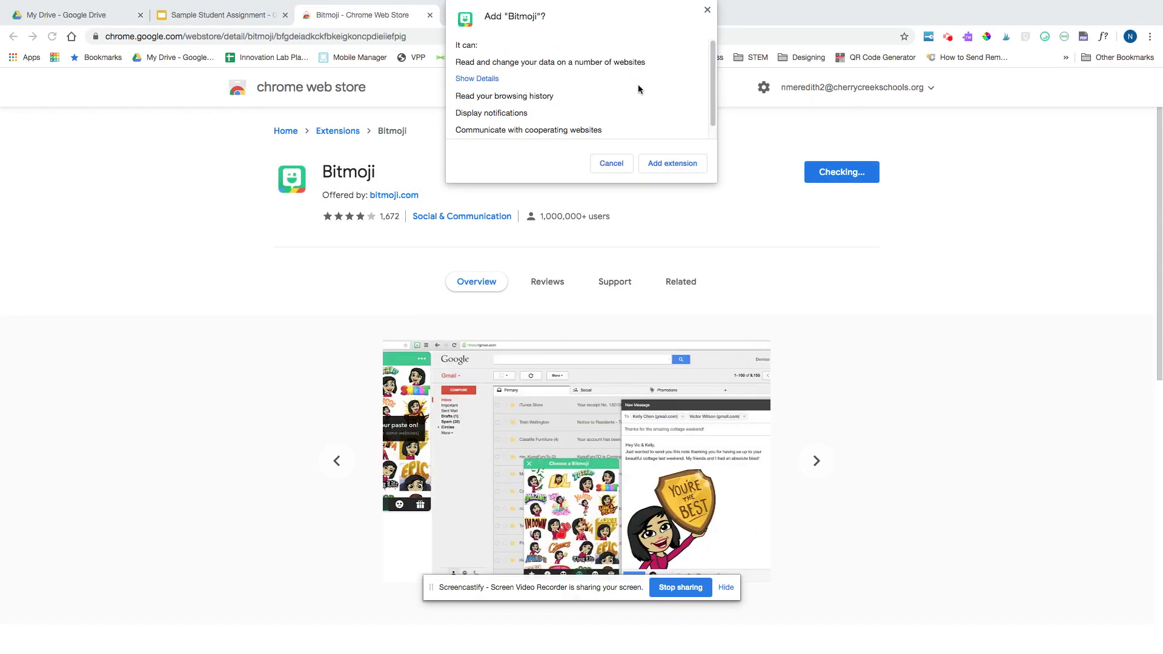
left_click(673, 165)
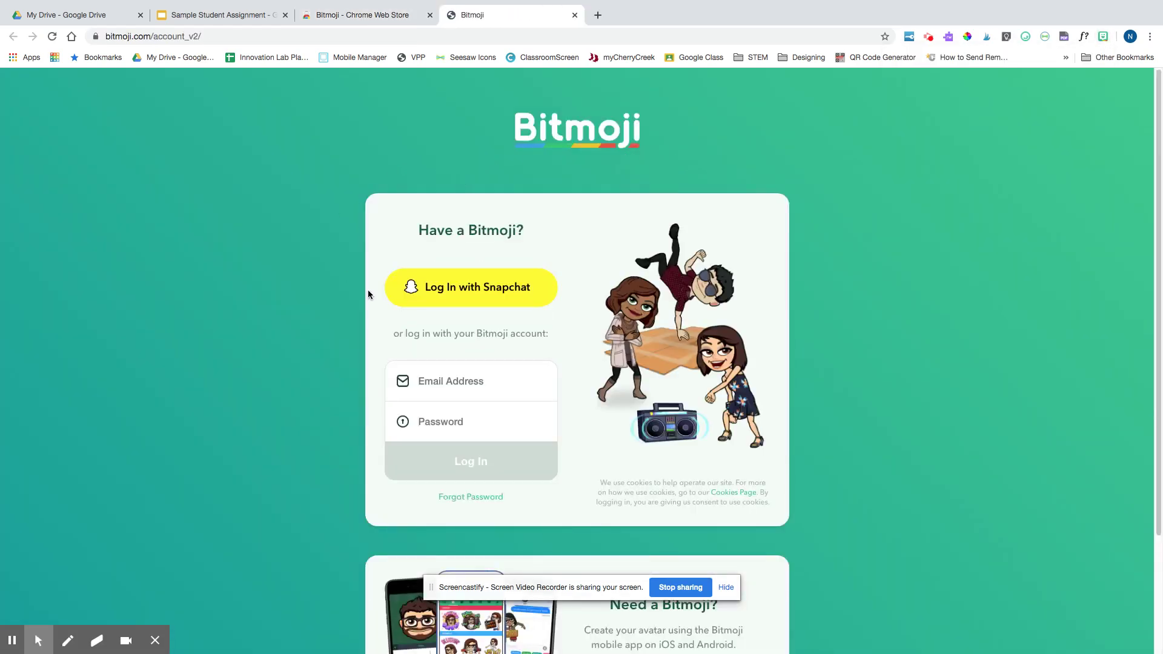
- Sign in to the Bitmoji account on its login page
scroll(363, 293, "down", 1)
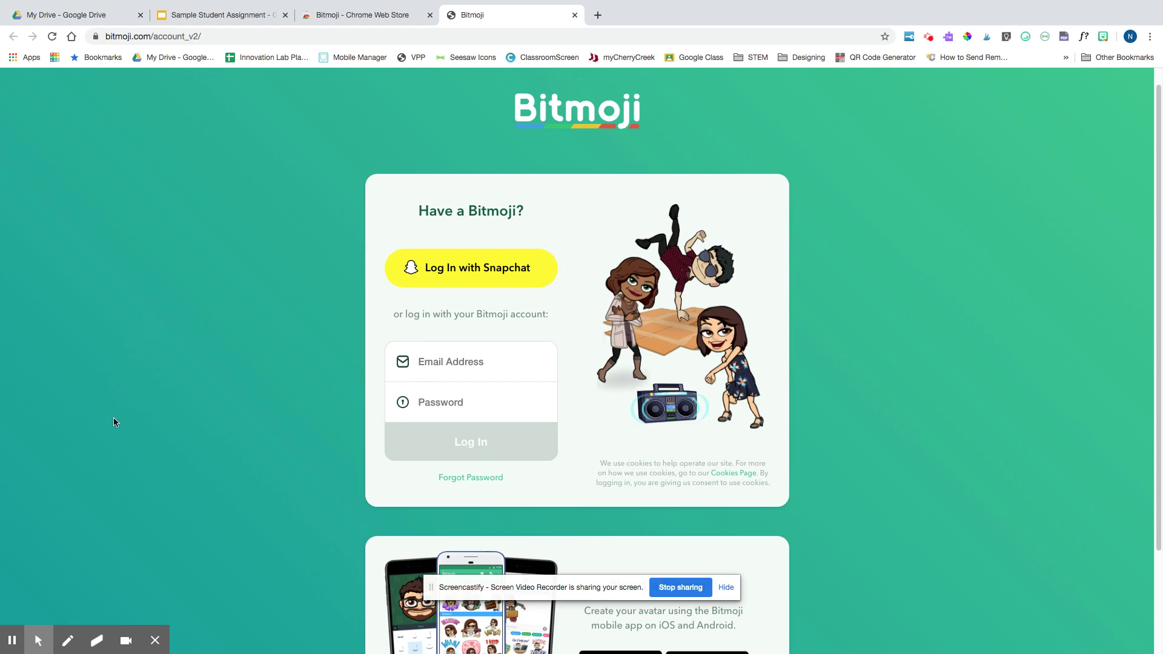
left_click(38, 640)
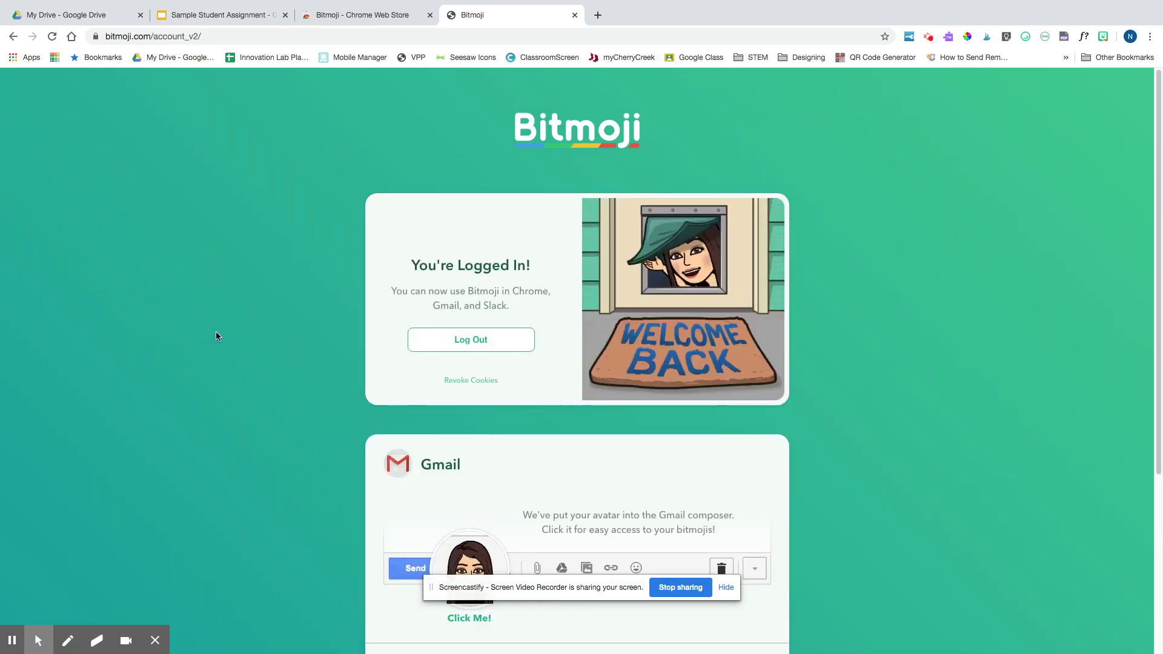
scroll(278, 321, "down", 2)
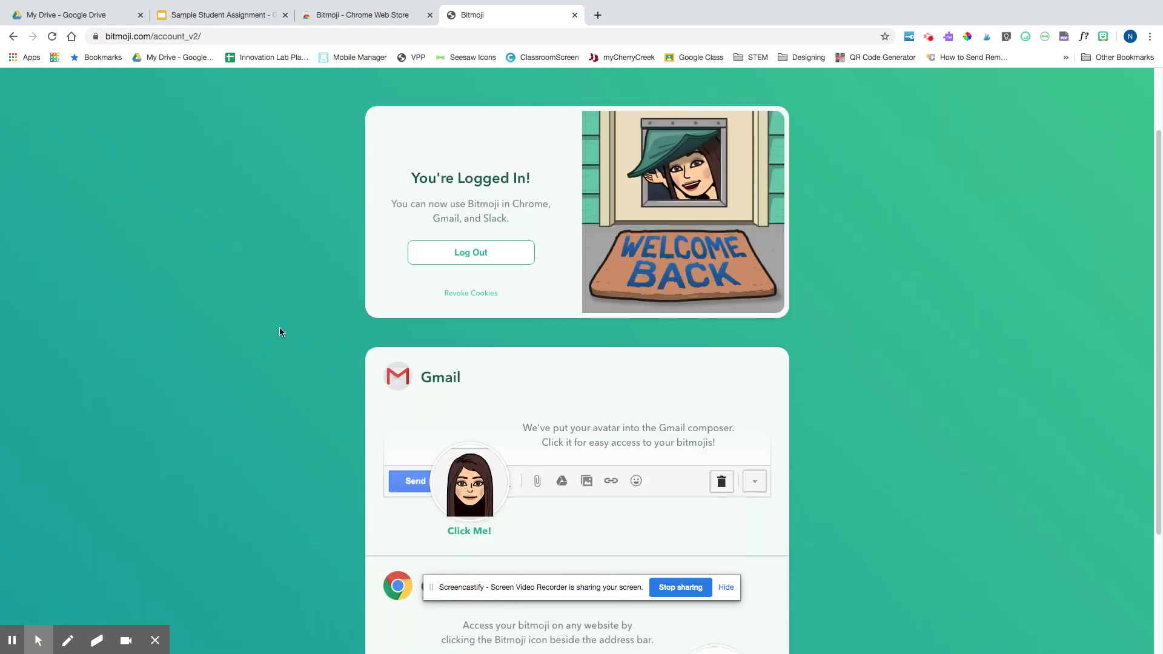
scroll(282, 329, "down", 2)
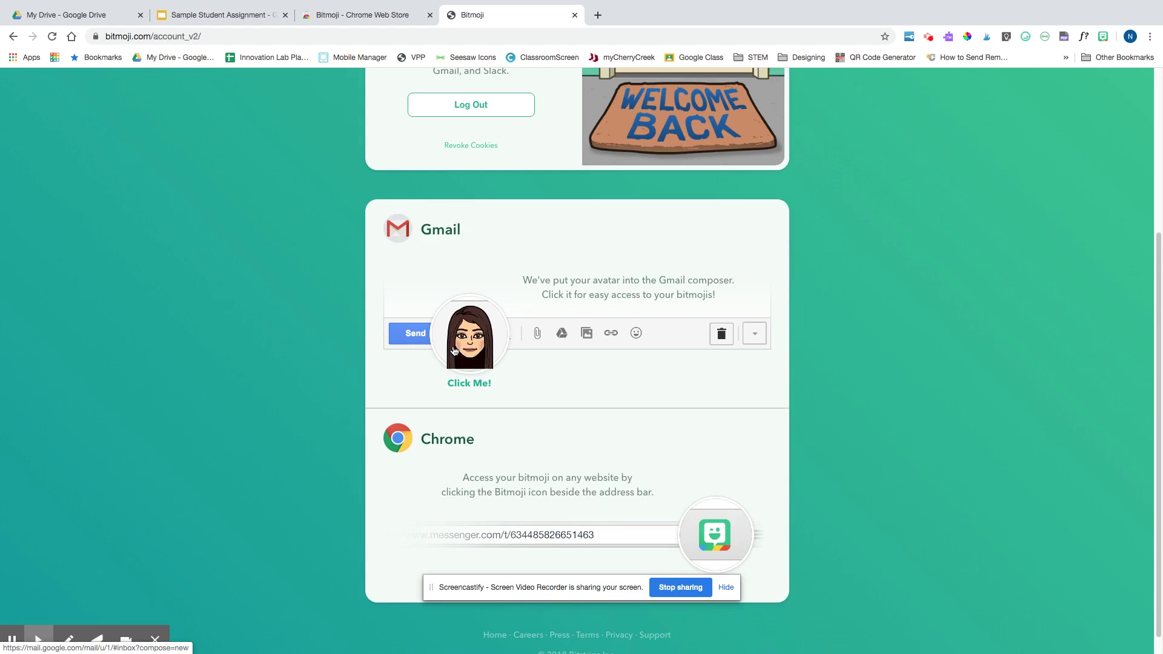
scroll(466, 427, "down", 1)
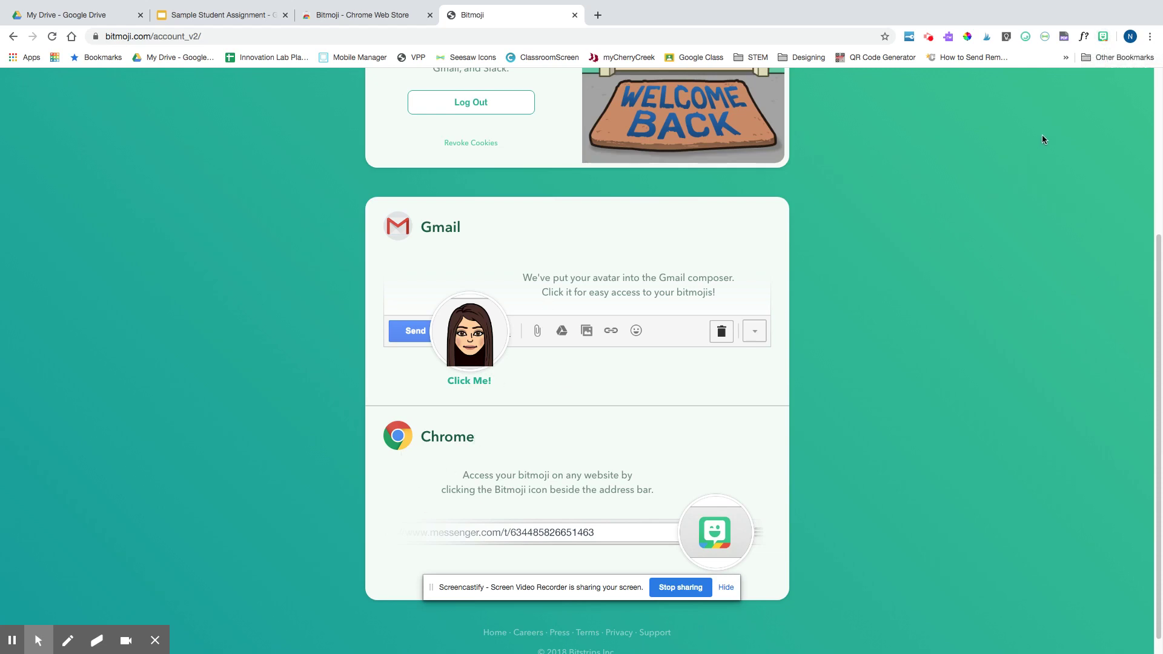
- Bring up the Bitmoji extension's popular stickers panel from the Chrome toolbar
left_click(1104, 37)
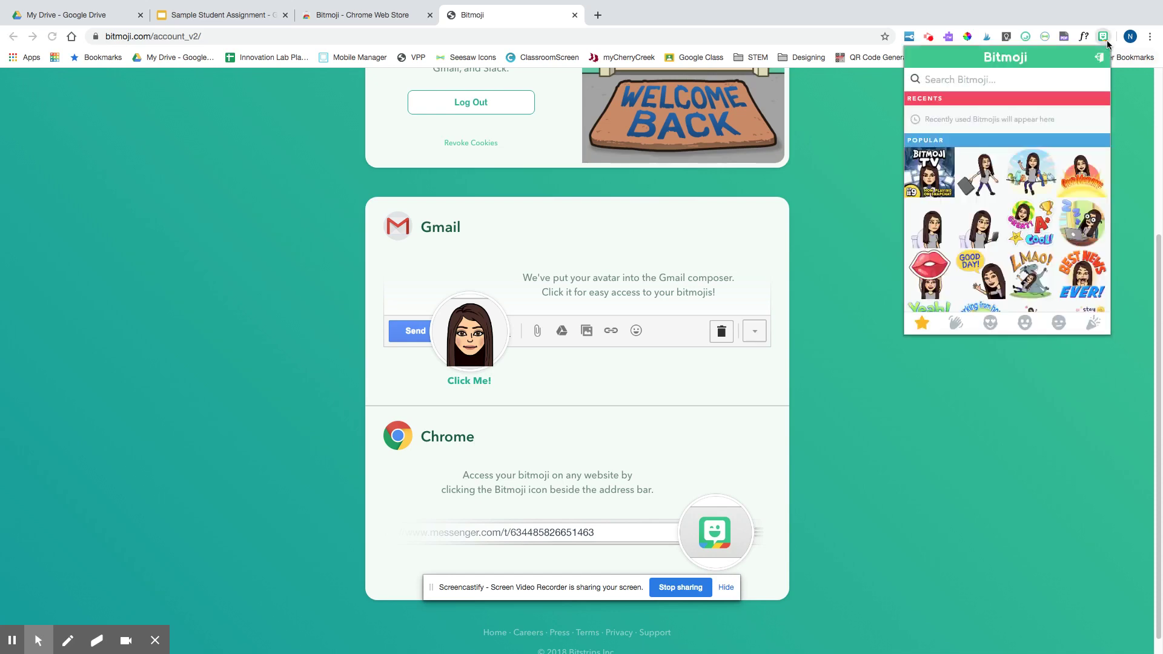
scroll(995, 208, "down", 2)
scroll(1005, 227, "up", 2)
- Back in the 'Sample Student Assignment' deck, drag the Great A+ Cool sticker onto the title slide
left_click(182, 15)
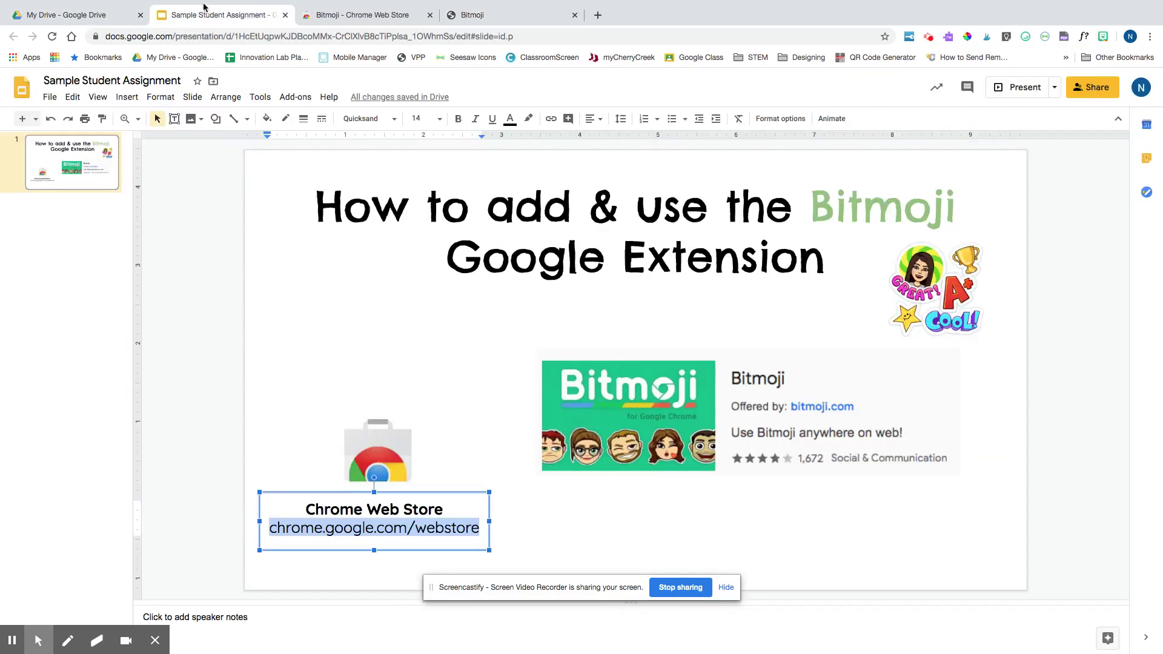
left_click(181, 244)
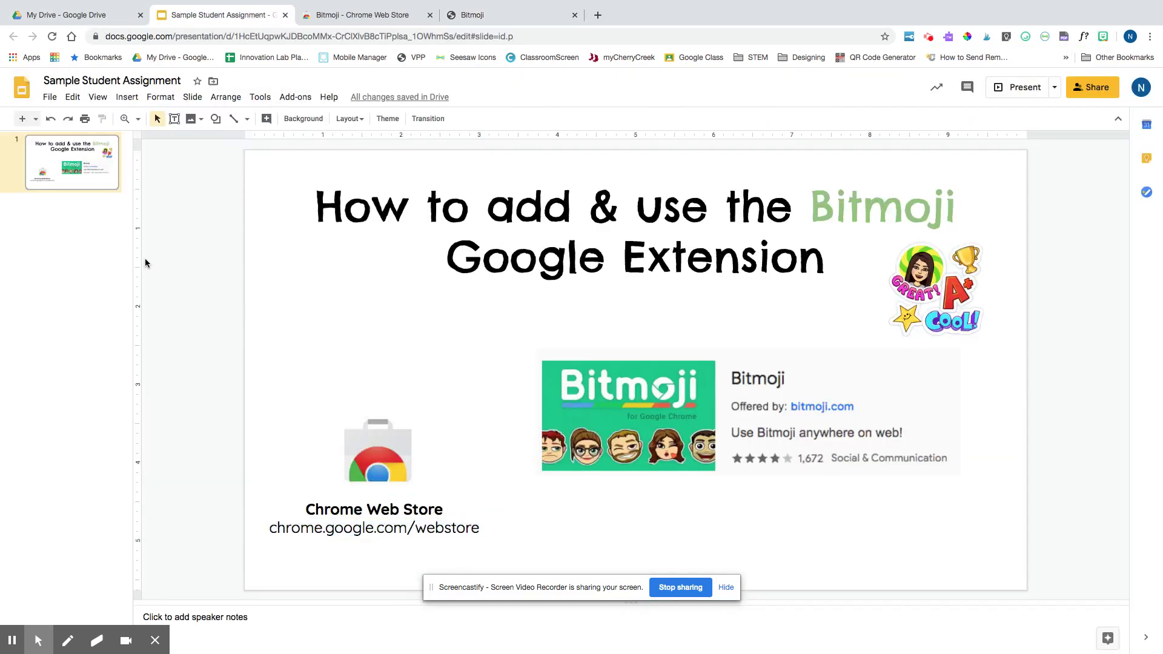
left_click(1104, 37)
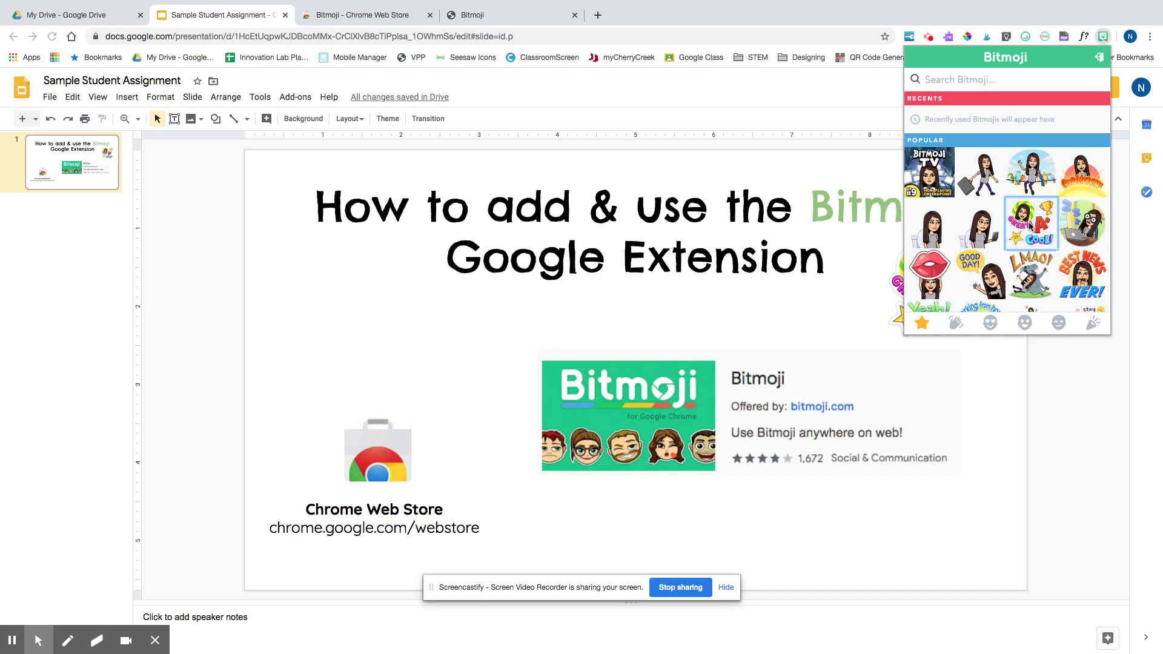
left_click_drag(1031, 225, 408, 373)
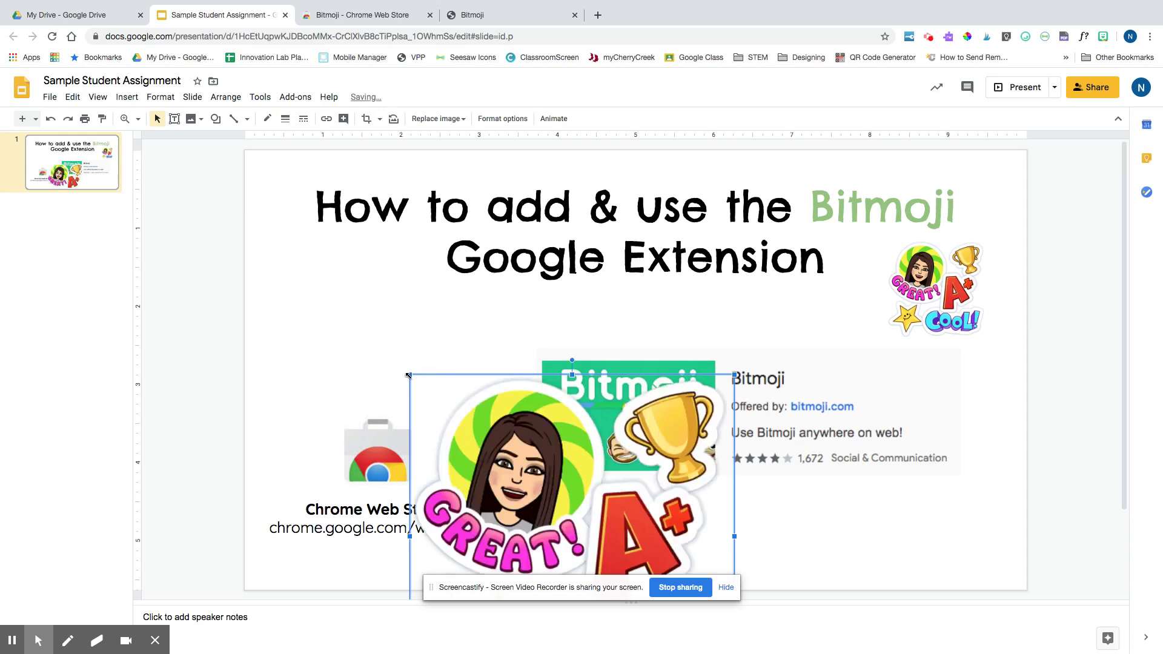
- Shrink the Great A+ Cool sticker and place it left of the Bitmoji box
left_click_drag(408, 376, 525, 489)
left_click_drag(607, 524, 357, 257)
left_click_drag(273, 222, 355, 304)
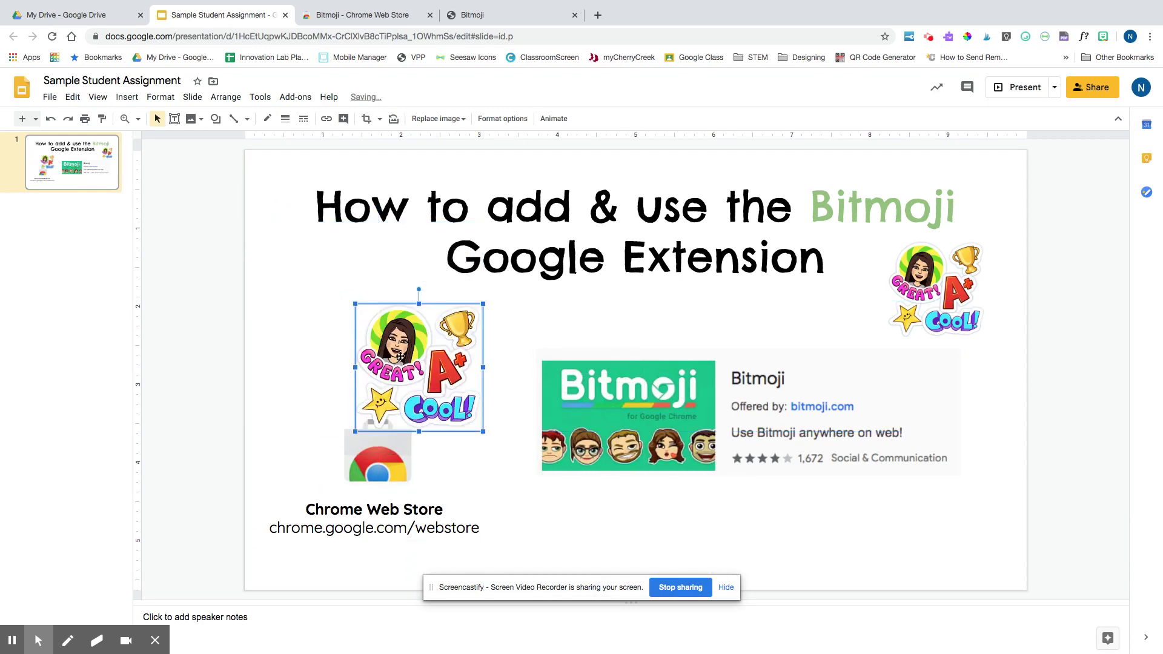
left_click_drag(400, 356, 316, 310)
left_click(108, 309)
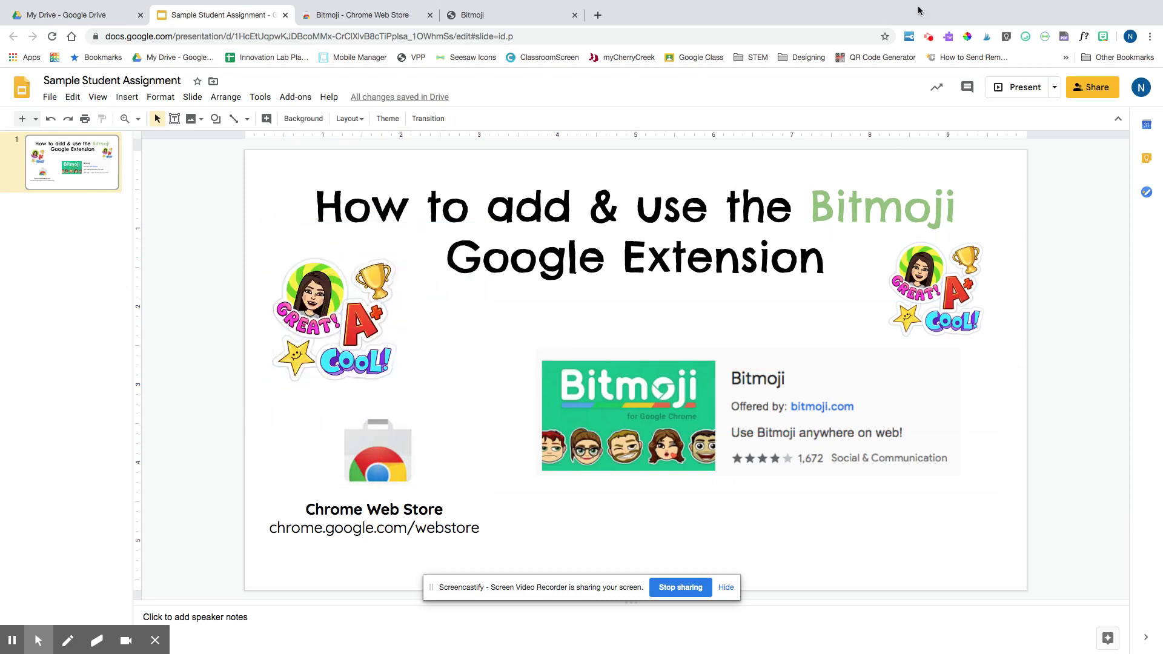
left_click(1103, 37)
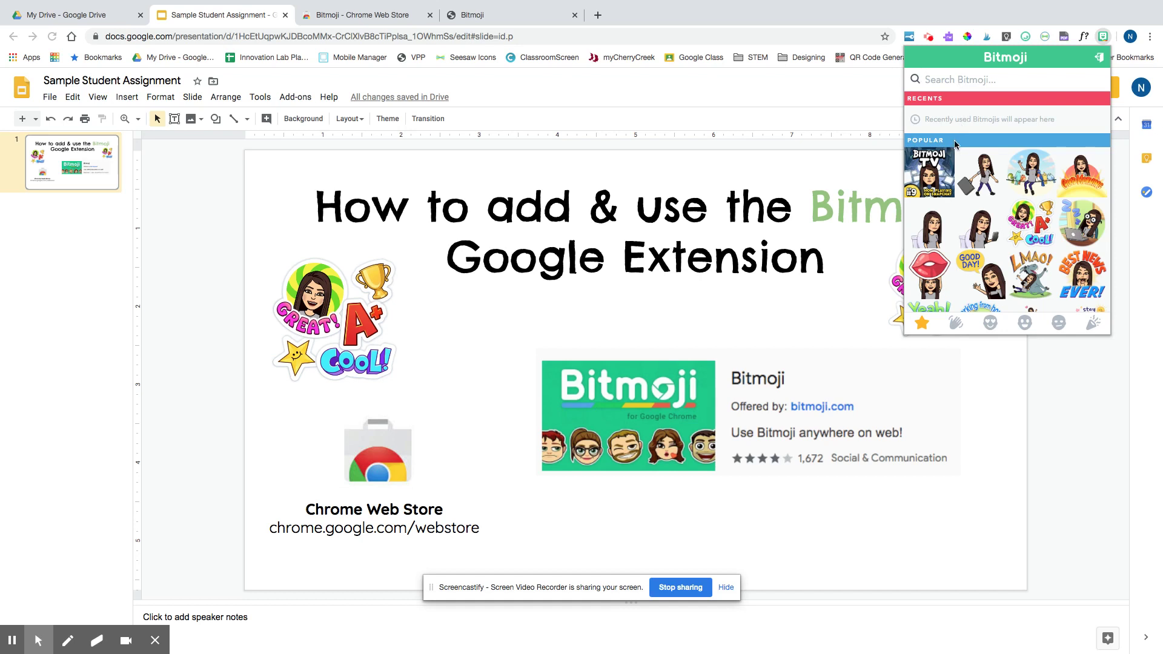
- Save a Bitmoji from the sticker panel to the Desktop under the name Sleeping
right_click(1092, 223)
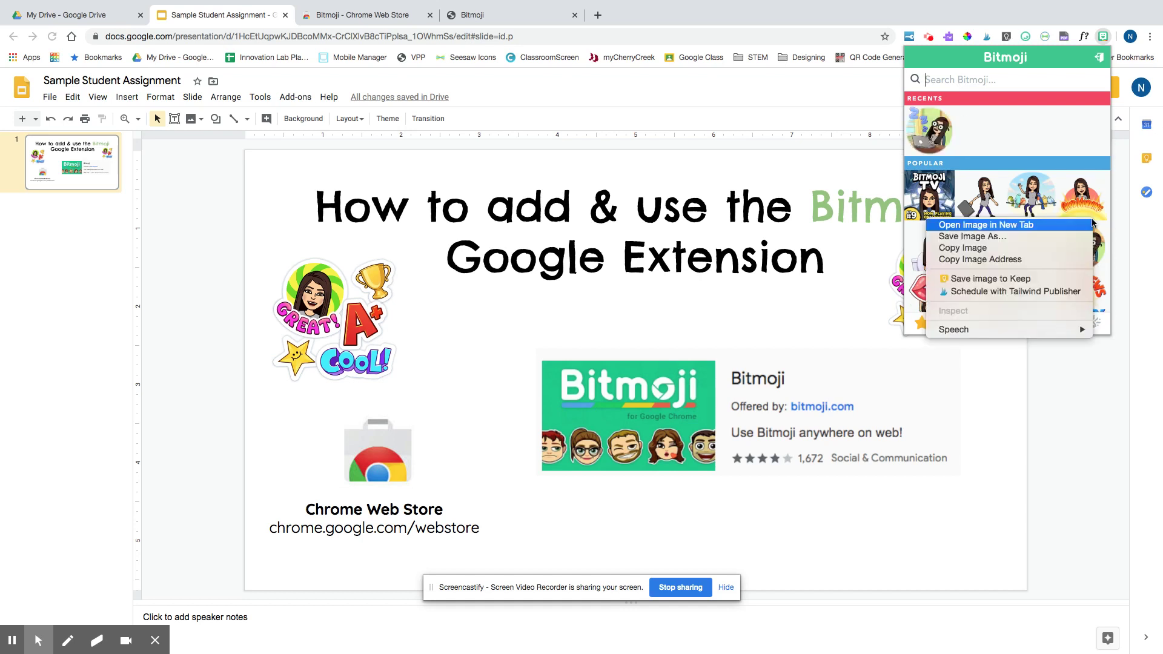
left_click(991, 244)
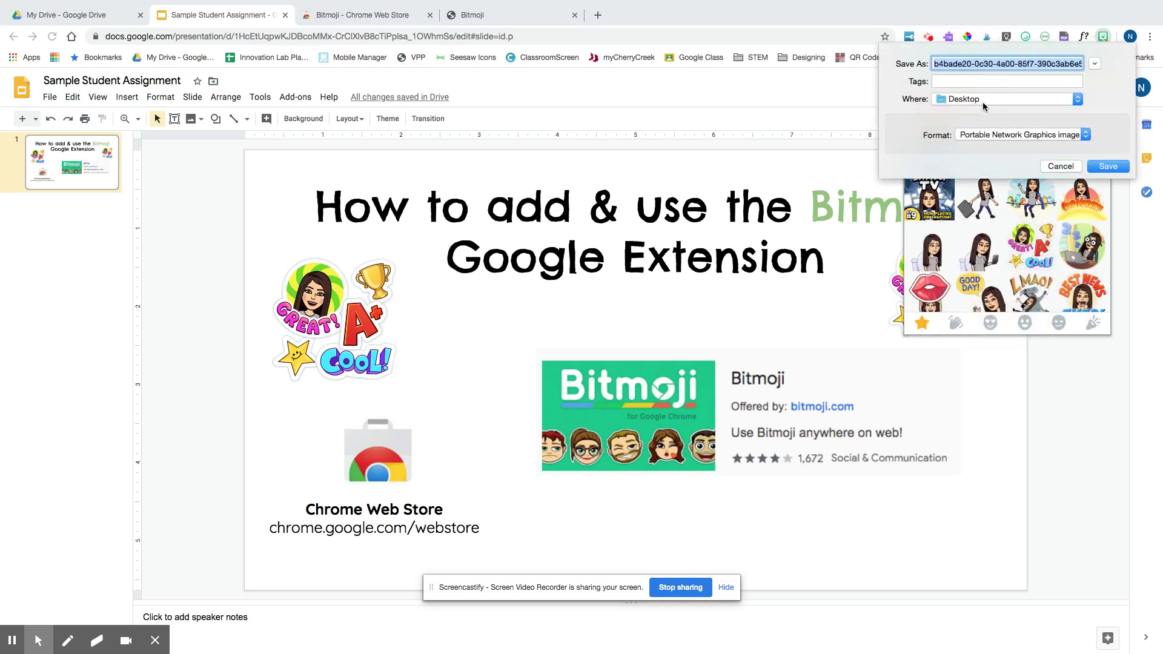
type("Sleeping")
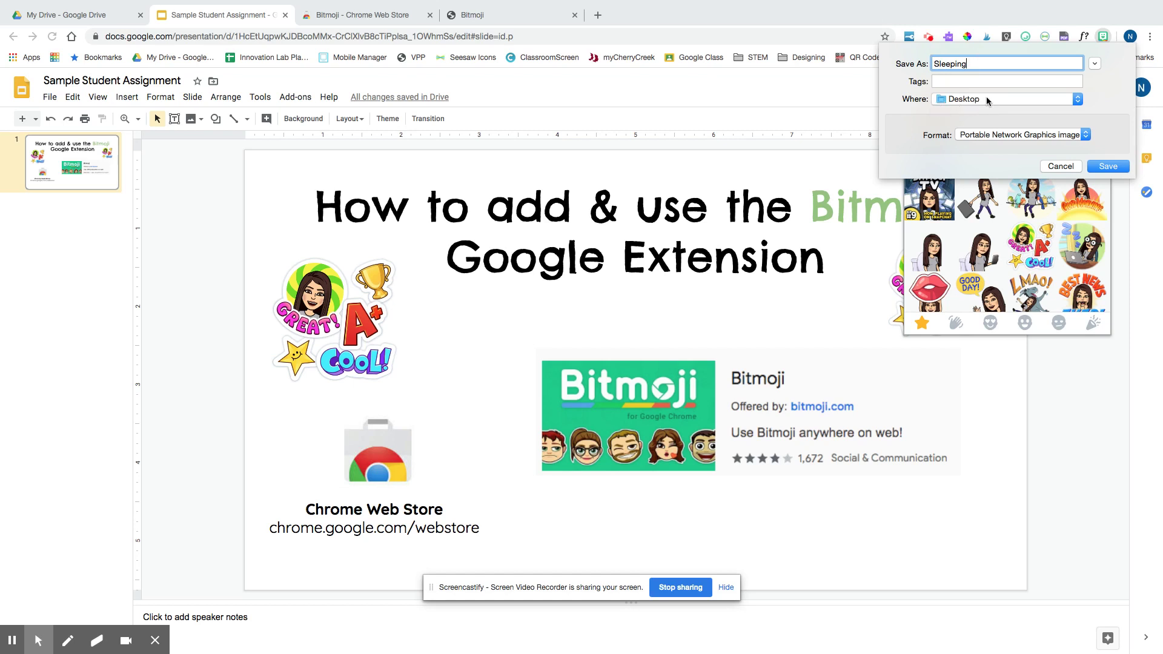
left_click(1109, 170)
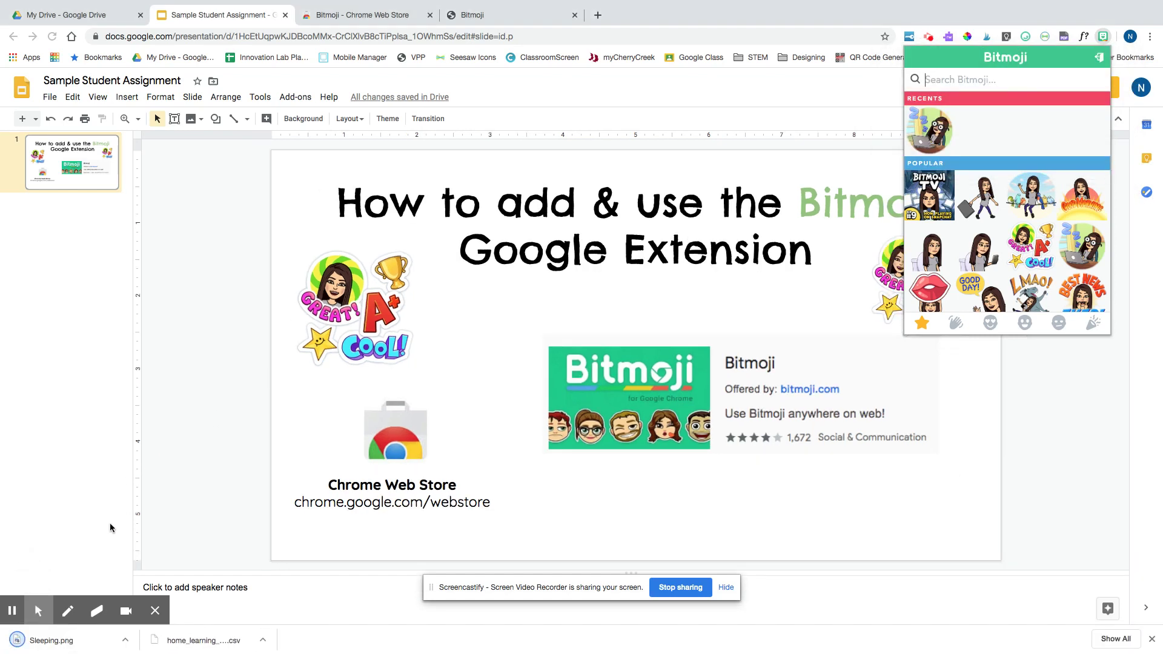
- Close the Bitmoji panel and upload Sleeping.png from the computer onto the title slide
left_click(249, 303)
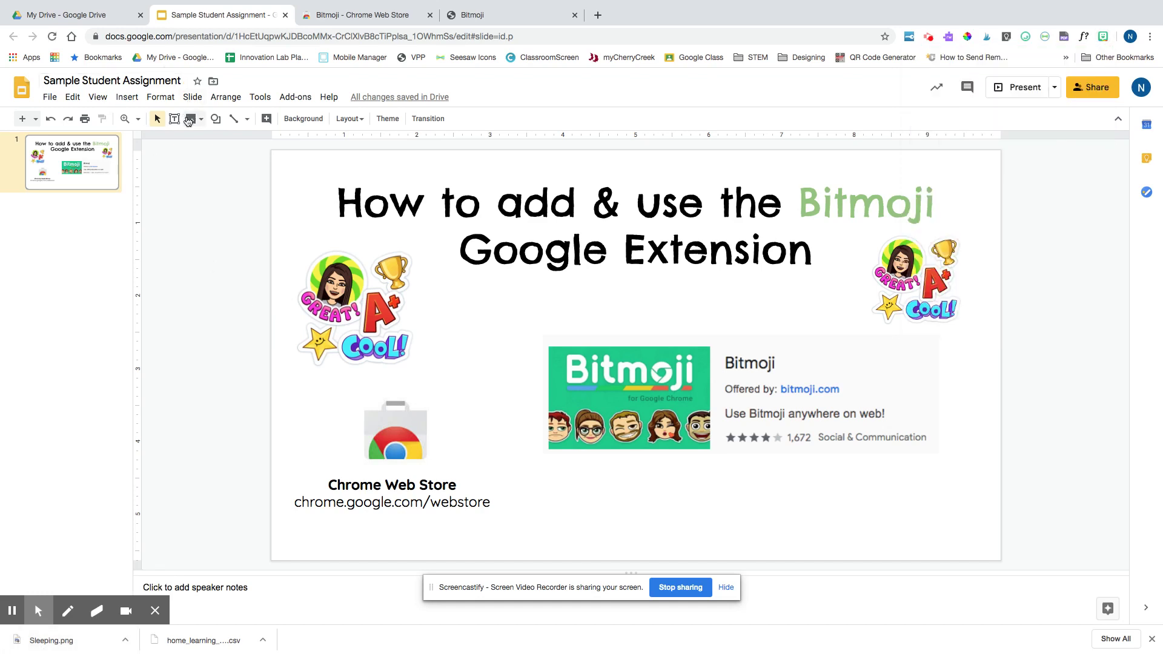
left_click(192, 119)
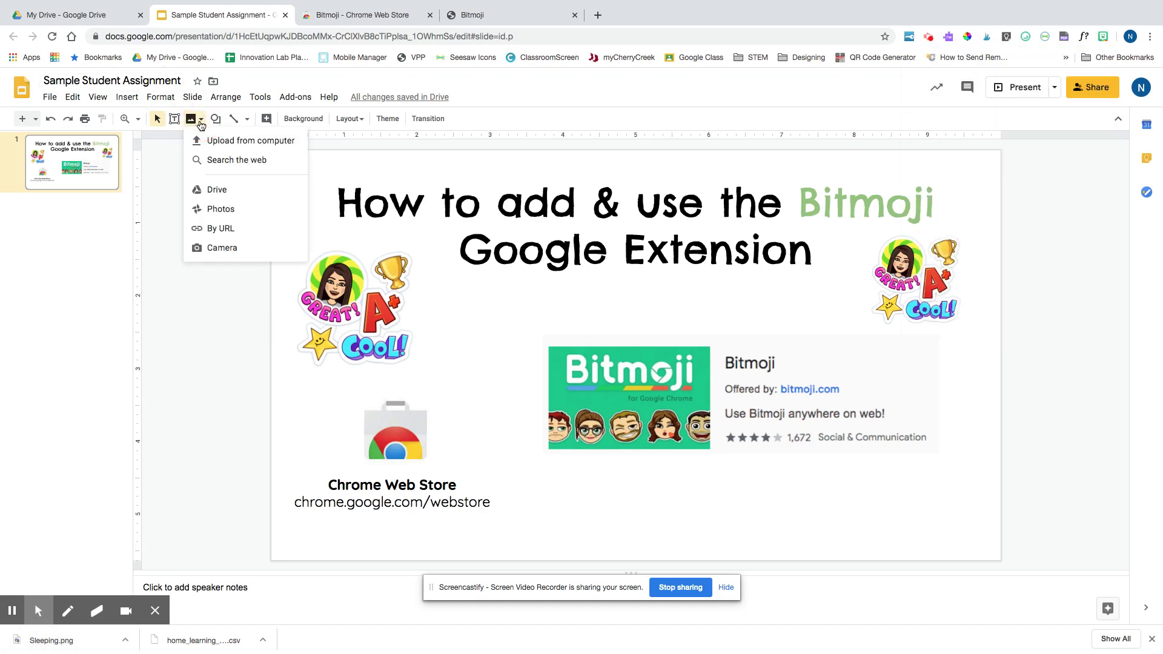
left_click(207, 142)
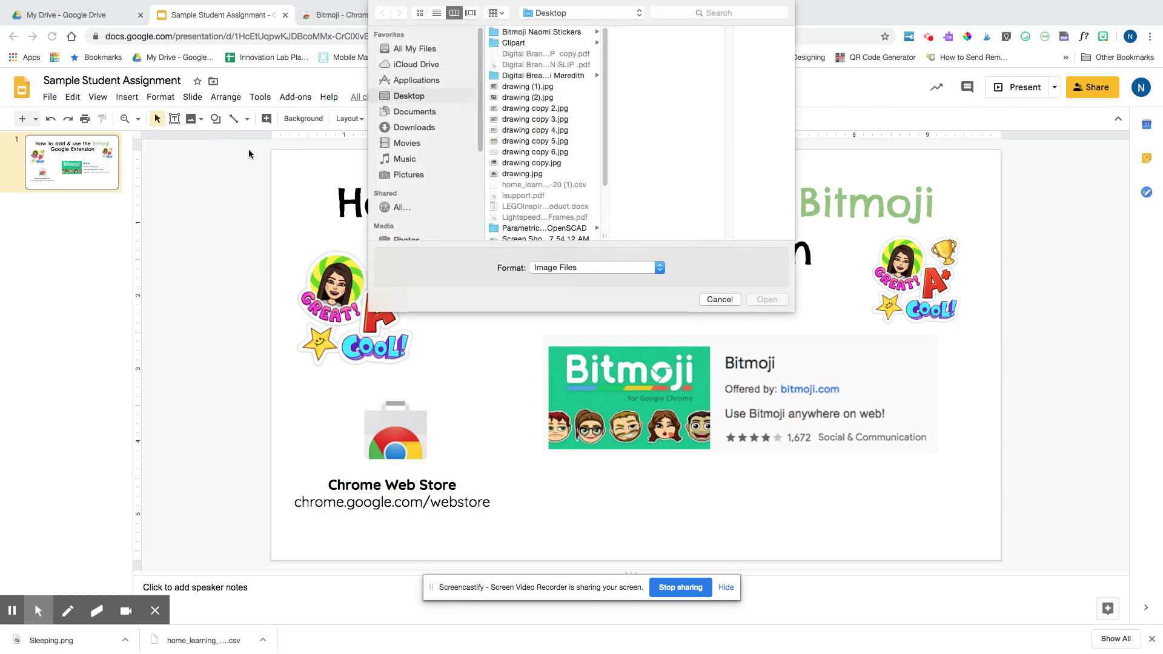
scroll(525, 177, "down", 3)
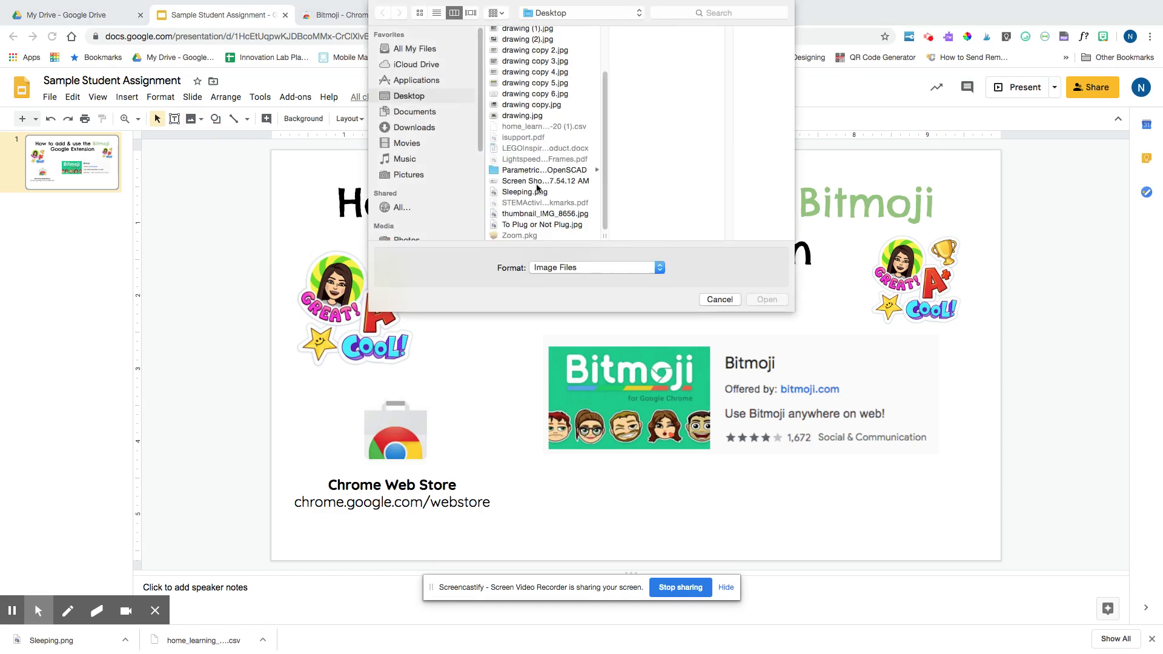
left_click(538, 192)
left_click(779, 300)
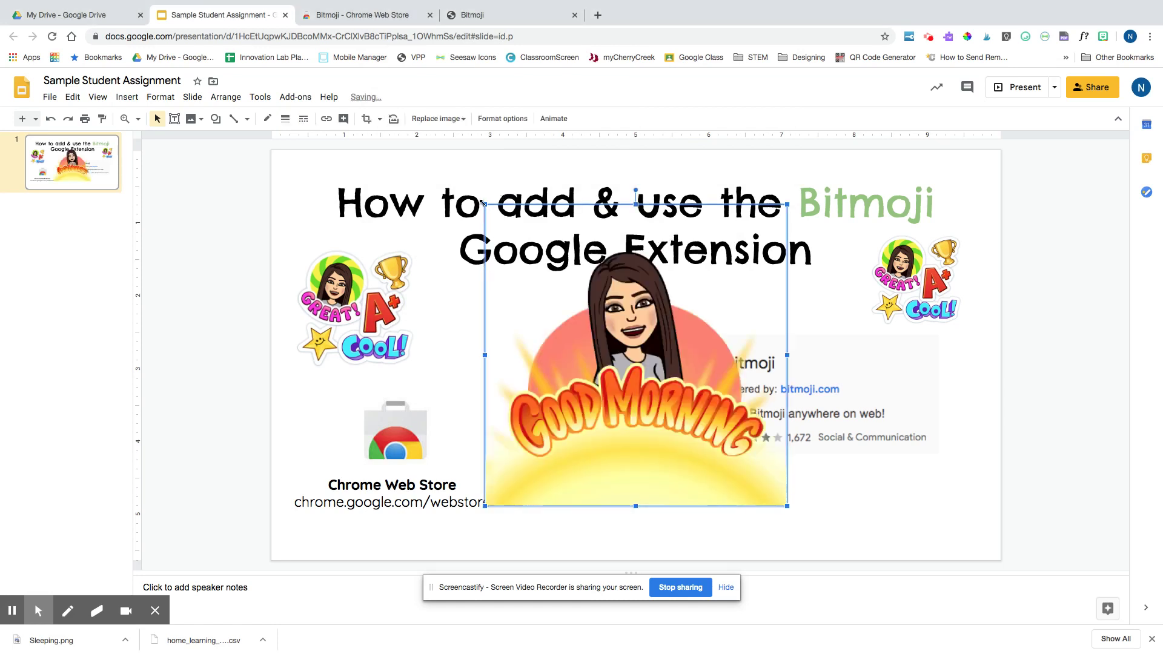
- Shrink the Good Morning image and move it to the slide's bottom-right corner
left_click_drag(485, 204, 685, 405)
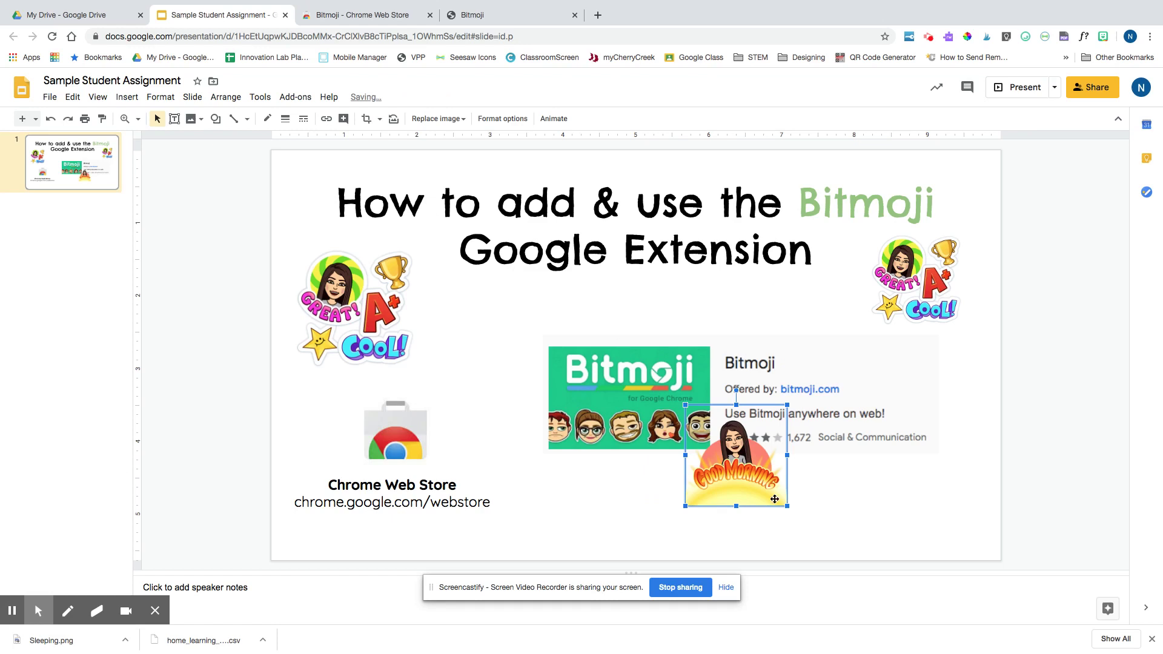
left_click_drag(727, 466, 931, 507)
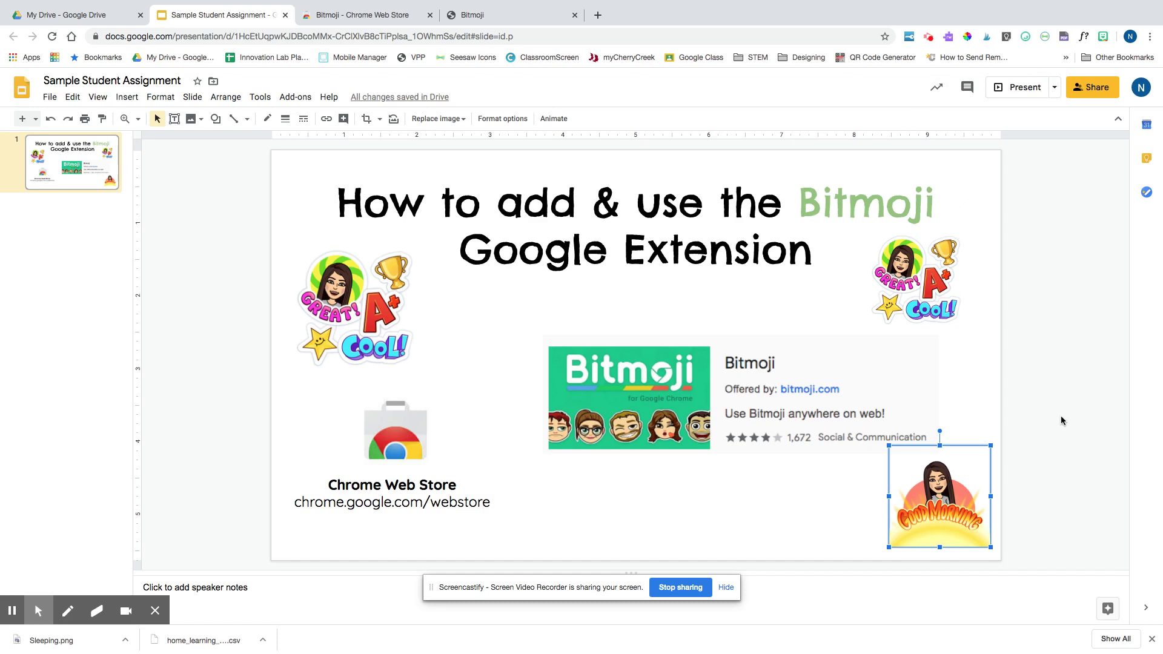
left_click(1040, 360)
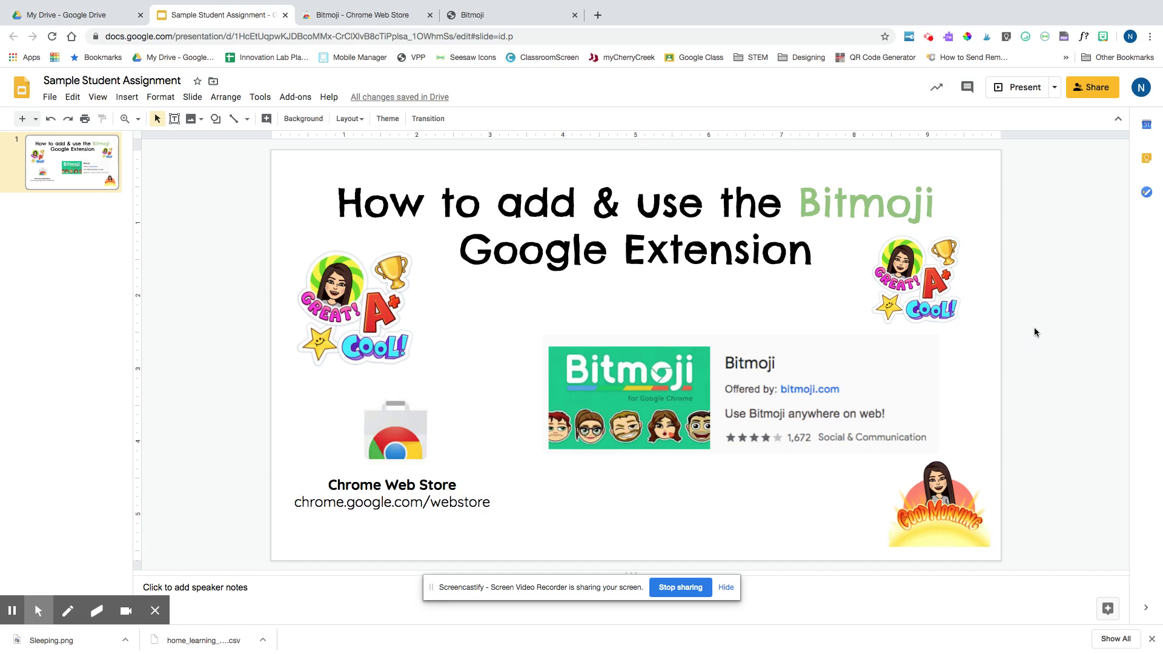